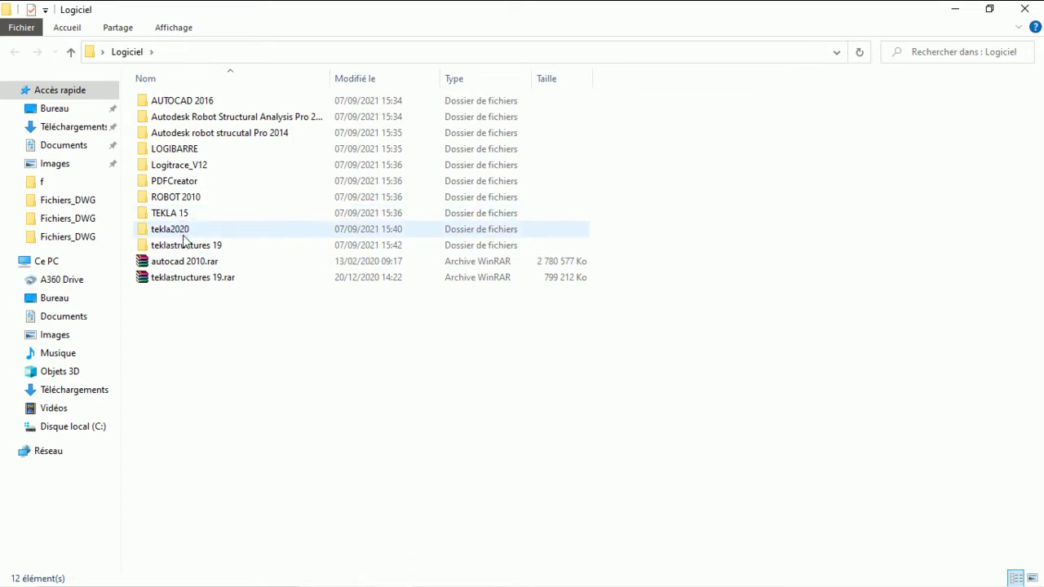
Launch the 64-bit Tekla Structures 19.0 installer from the teklastructures 19 folder, using Français (Standard) as the installation language.
{"action": "double_click", "coordinate": [197, 246]}
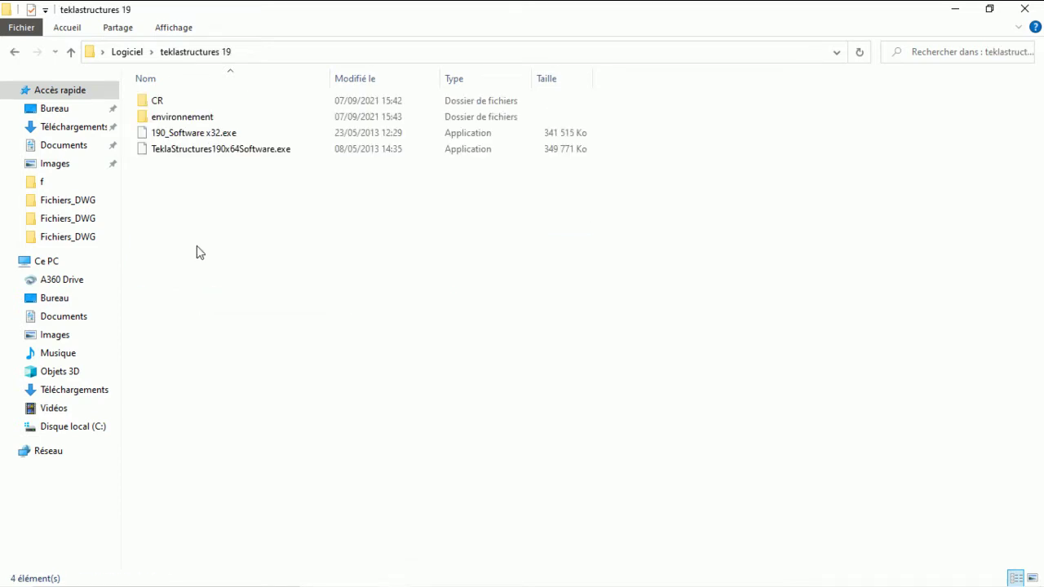
{"action": "double_click", "coordinate": [190, 151]}
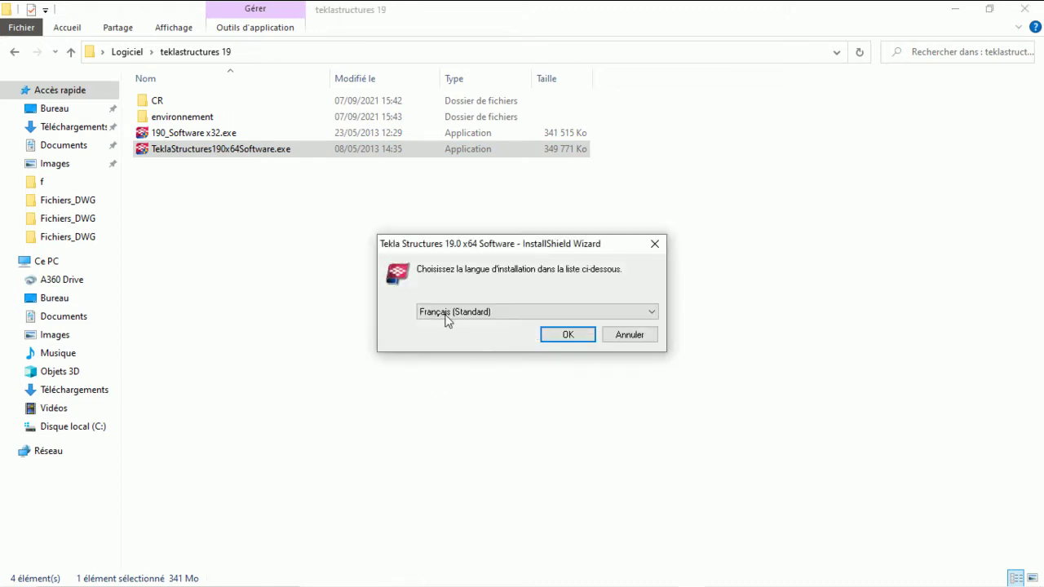
{"action": "left_click", "coordinate": [566, 334]}
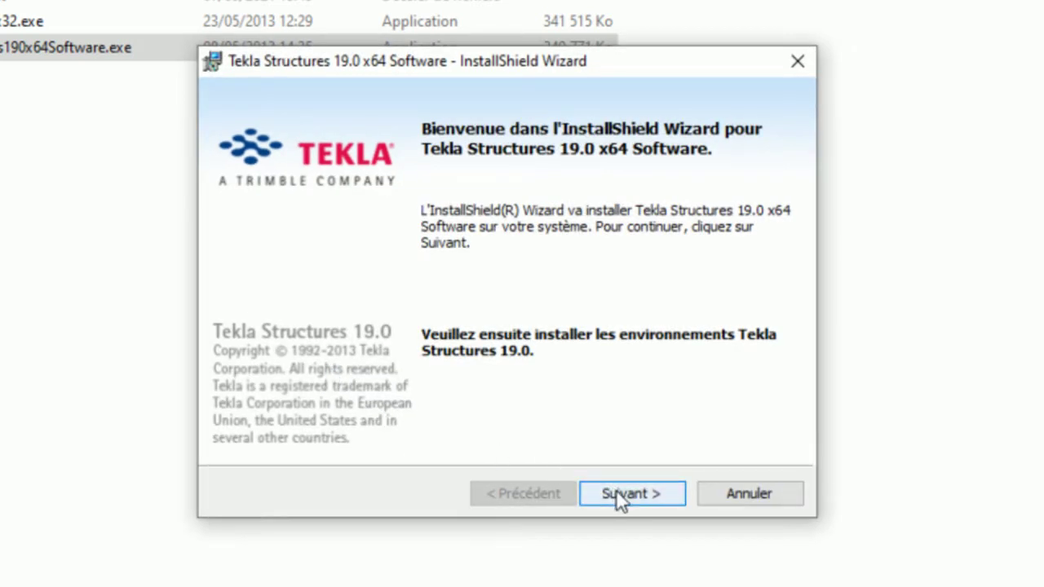
Install Tekla Structures 19.0 x64 in C:\TeklaStructures\ with C:\TeklaStructuresModels\ as the models folder and French as the added language.
{"action": "left_click", "coordinate": [617, 493]}
{"action": "left_click", "coordinate": [219, 404]}
{"action": "left_click", "coordinate": [617, 493]}
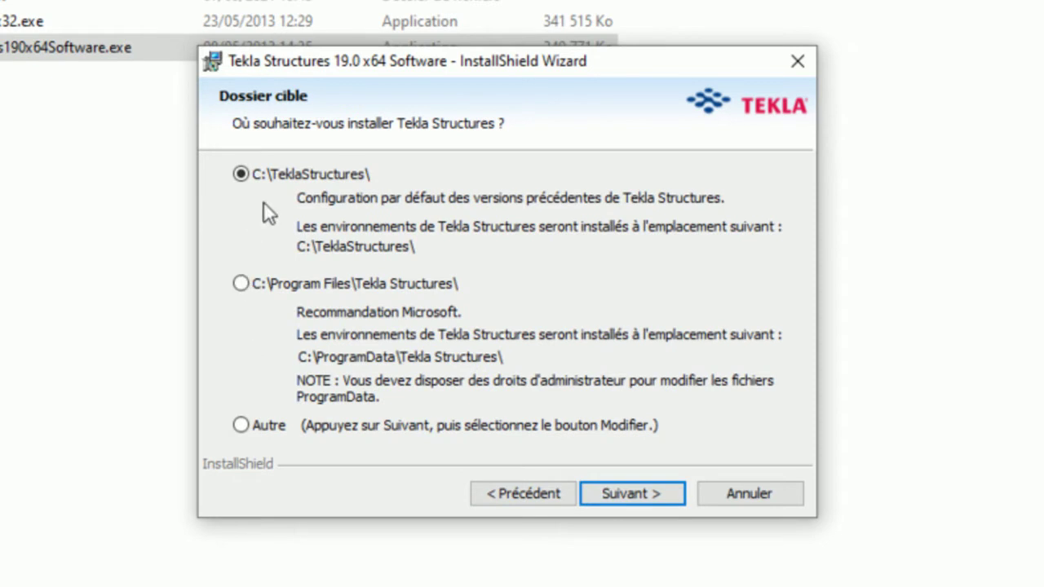
{"action": "left_click", "coordinate": [615, 494]}
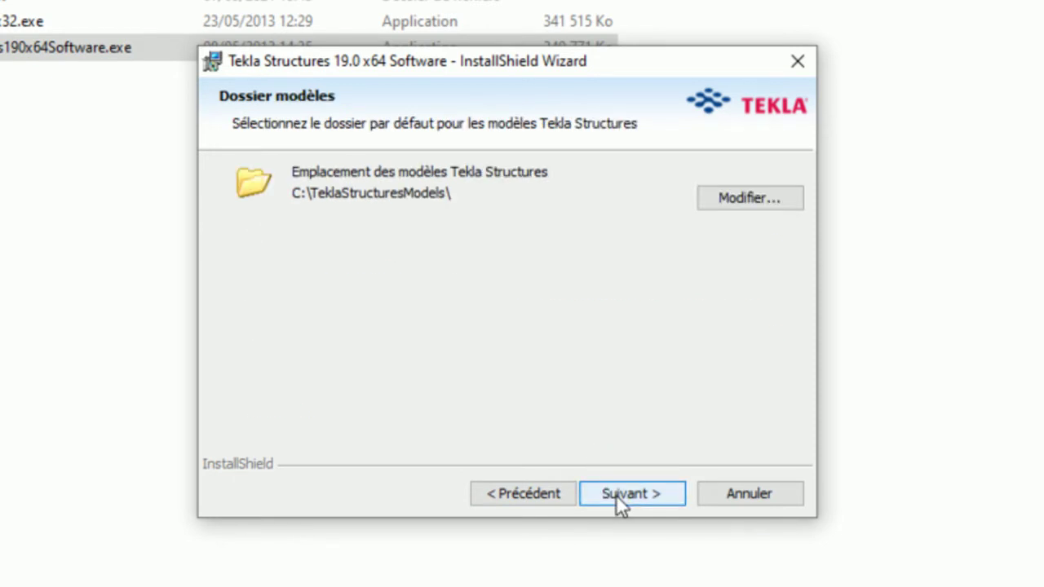
{"action": "left_click", "coordinate": [618, 494]}
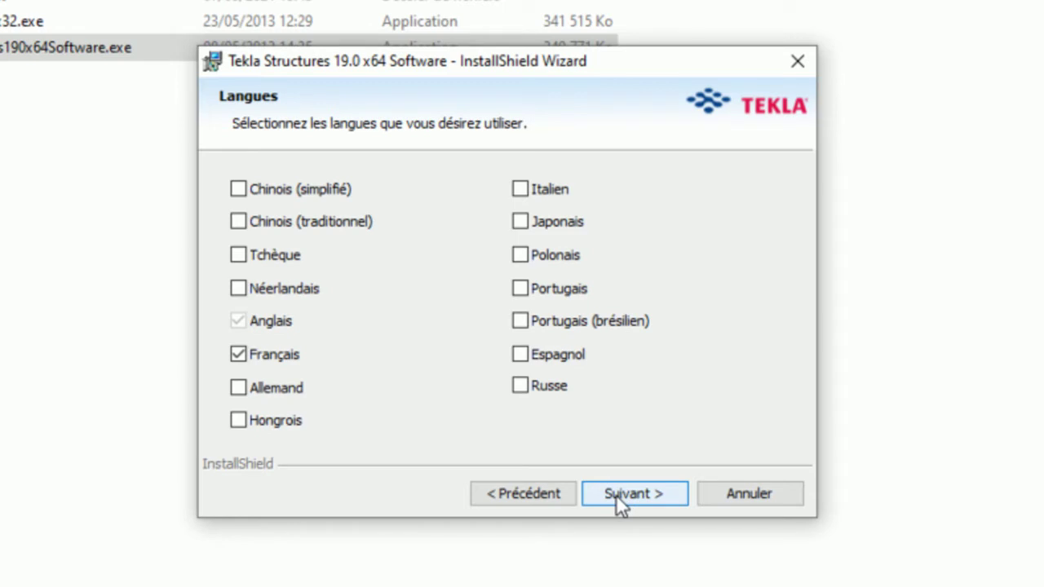
{"action": "left_click", "coordinate": [616, 494]}
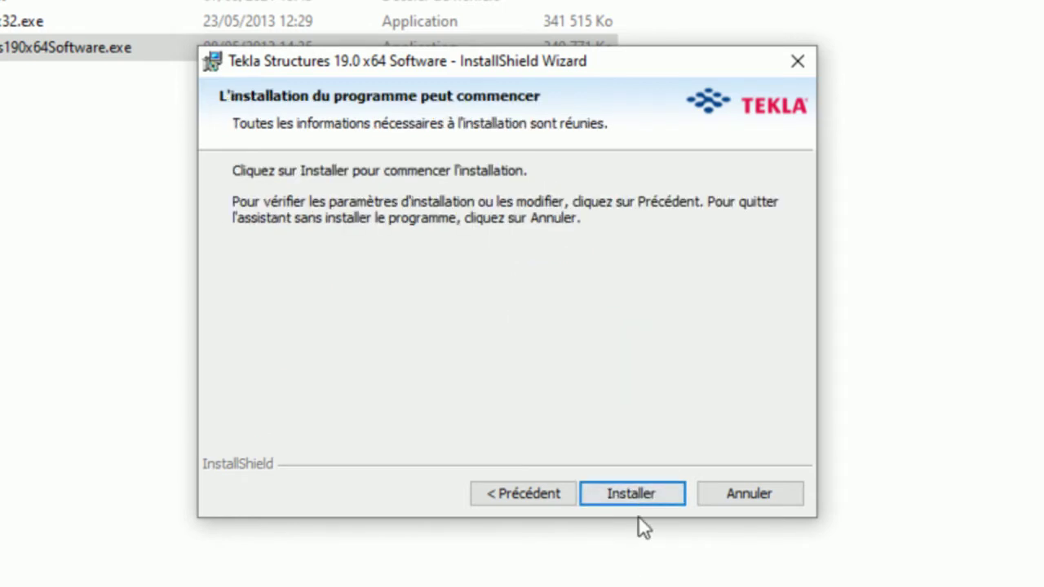
{"action": "left_click", "coordinate": [625, 494]}
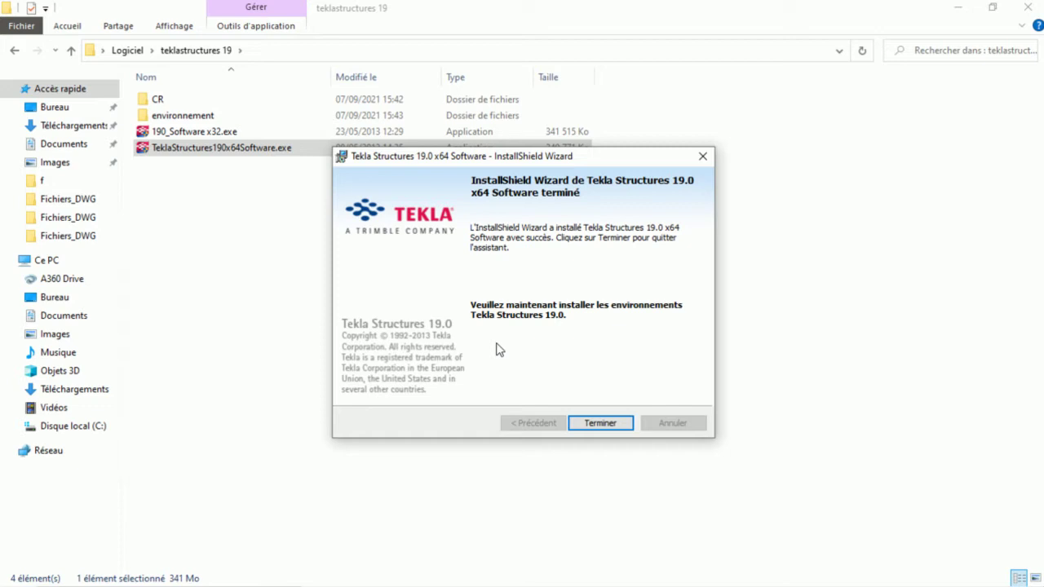
{"action": "left_click", "coordinate": [604, 423]}
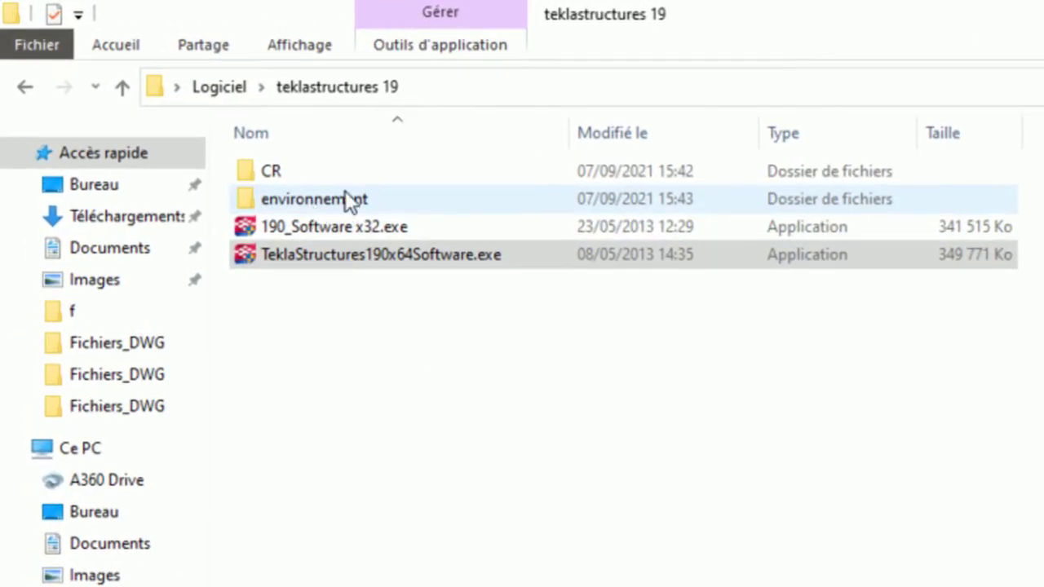
Install the Tekla Structures 19.0 France environment in C:\TeklaStructures\ from Env_France_inst_190.exe in the environnement folder, using Français (Standard).
{"action": "double_click", "coordinate": [307, 204]}
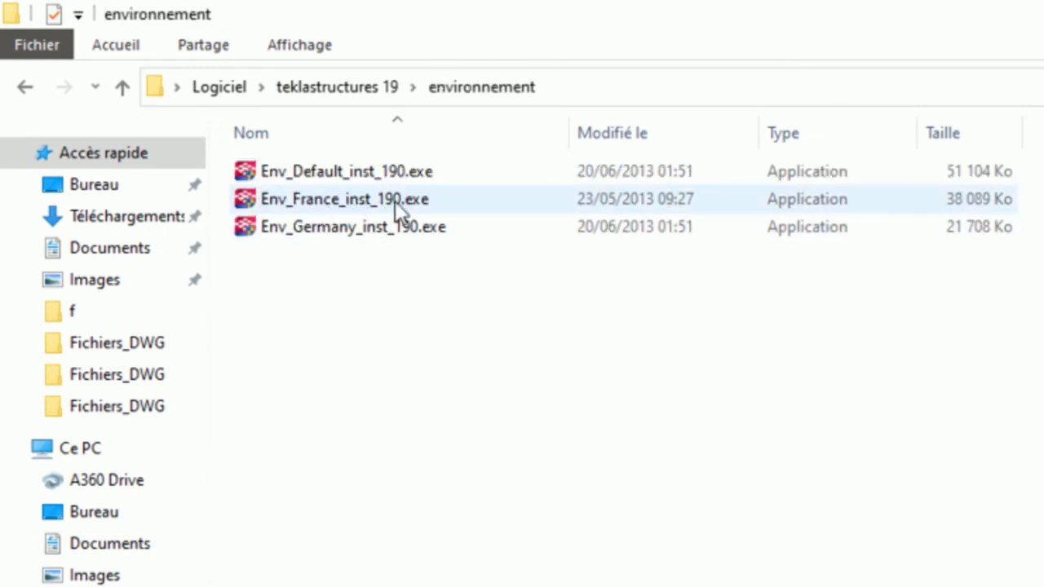
{"action": "left_click", "coordinate": [320, 199]}
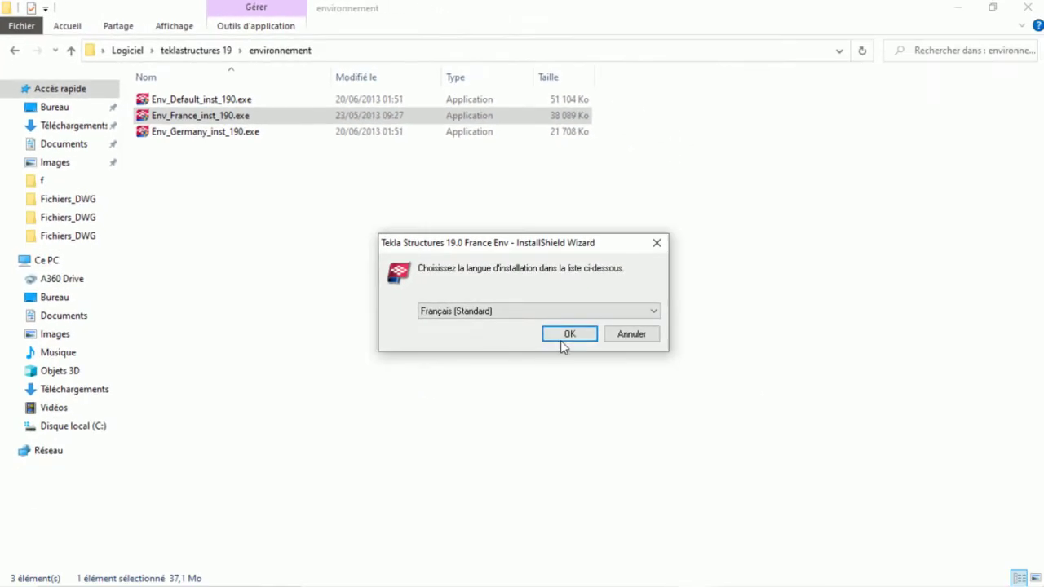
{"action": "left_click", "coordinate": [562, 336]}
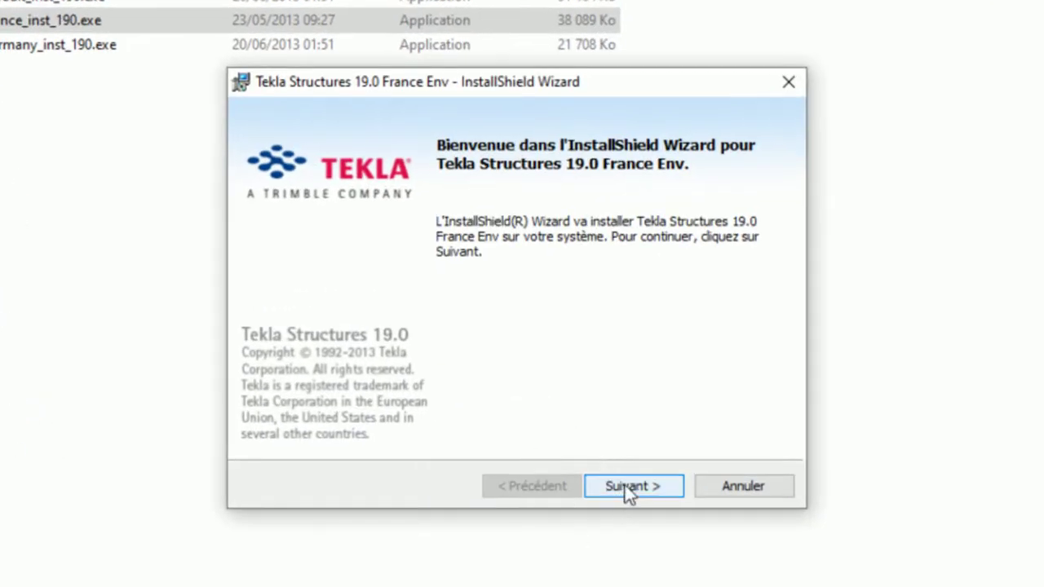
{"action": "left_click", "coordinate": [624, 494]}
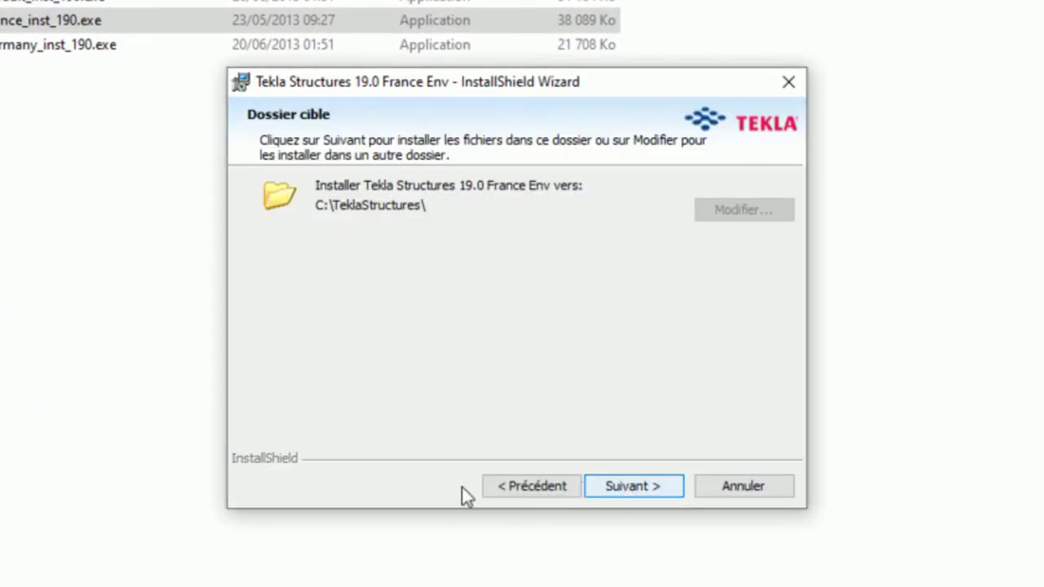
{"action": "left_click", "coordinate": [629, 492]}
{"action": "left_click", "coordinate": [623, 490]}
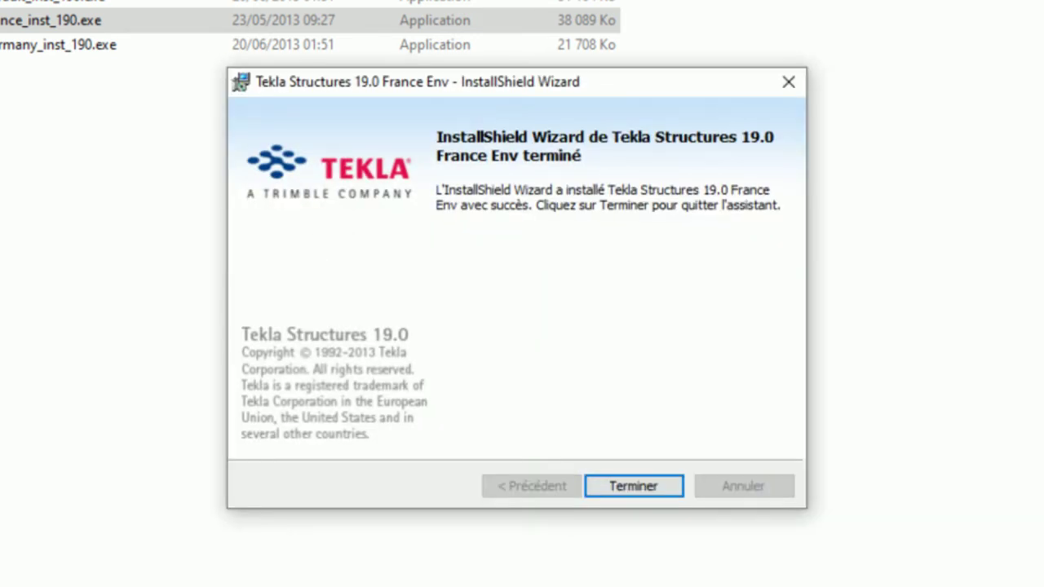
{"action": "left_click", "coordinate": [634, 486]}
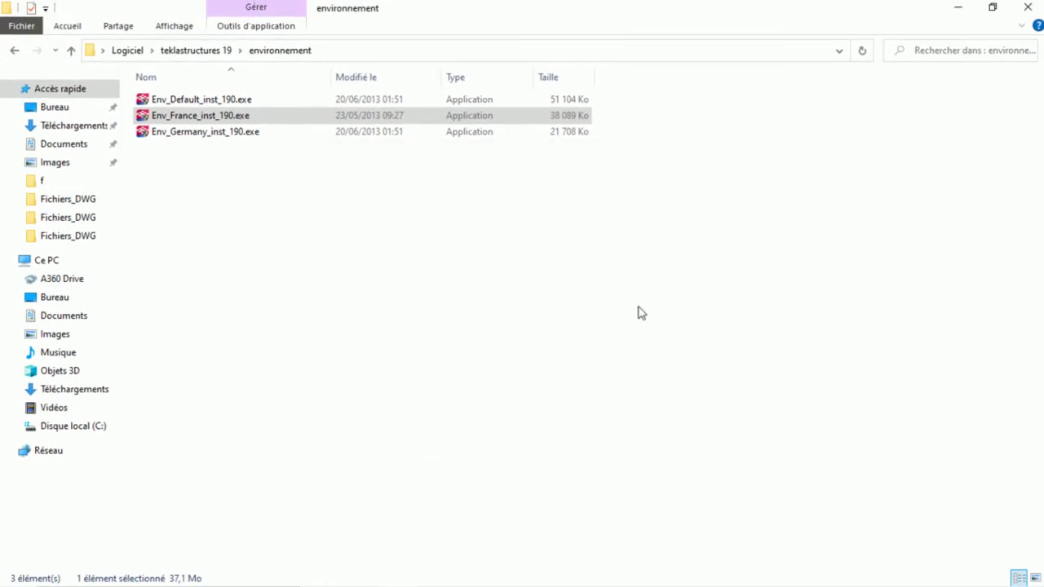
Copy tekla.structures.19.0.64-bit-patch.exe from the CR folder inside teklastructures 19.
{"action": "left_click", "coordinate": [128, 51]}
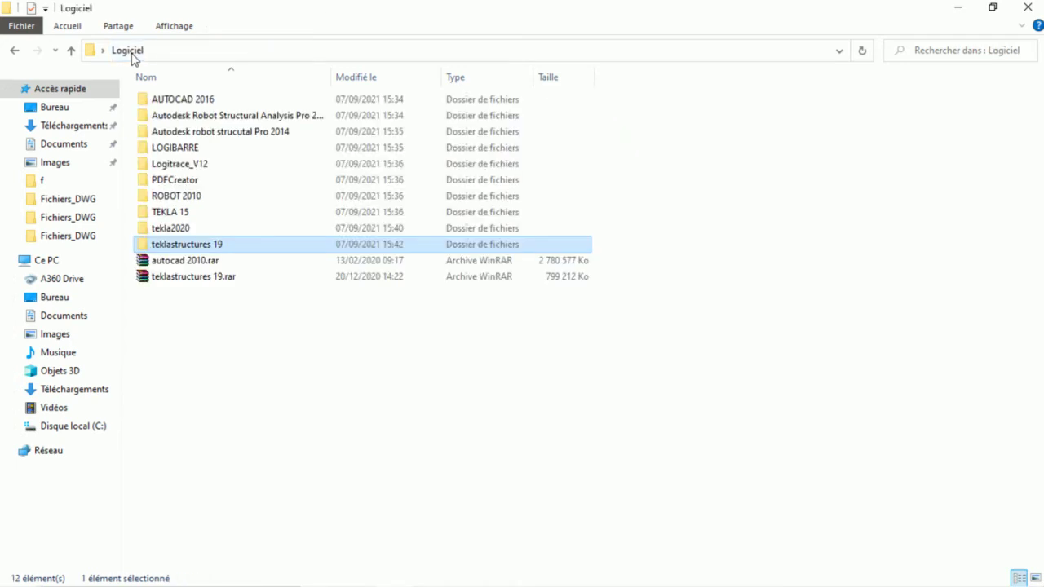
{"action": "double_click", "coordinate": [174, 246]}
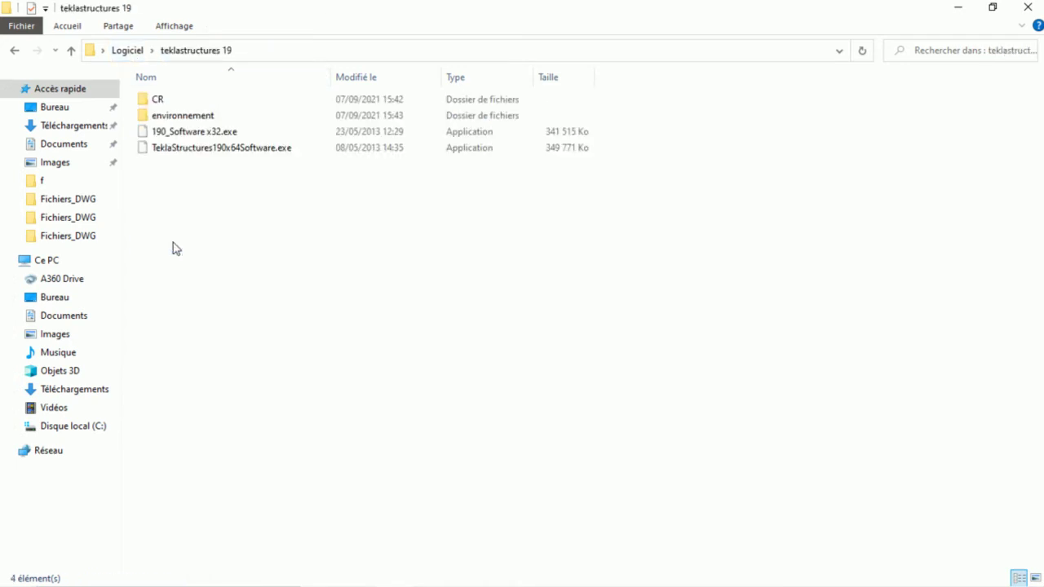
{"action": "double_click", "coordinate": [159, 99]}
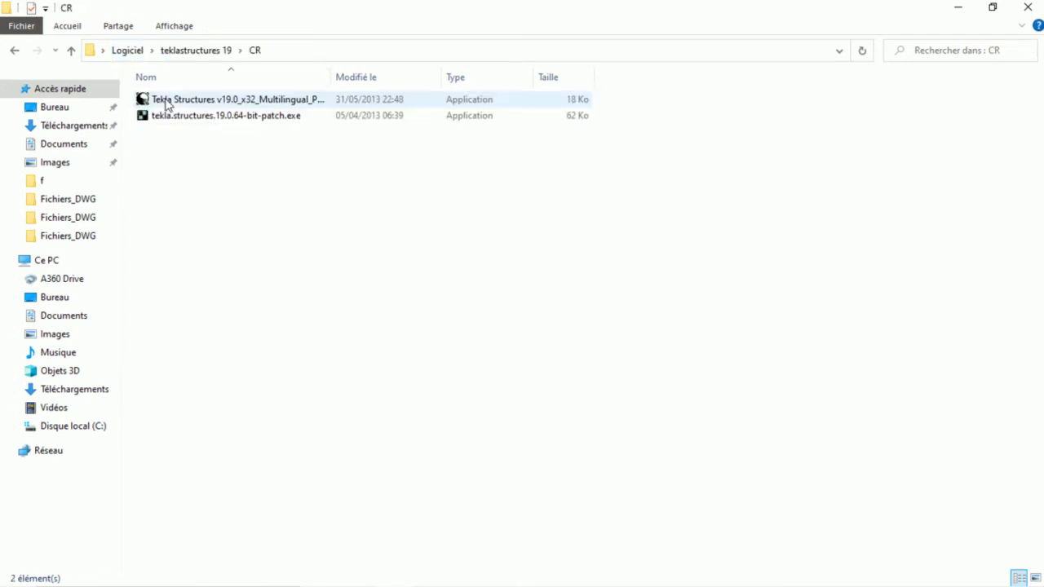
{"action": "double_click", "coordinate": [208, 121]}
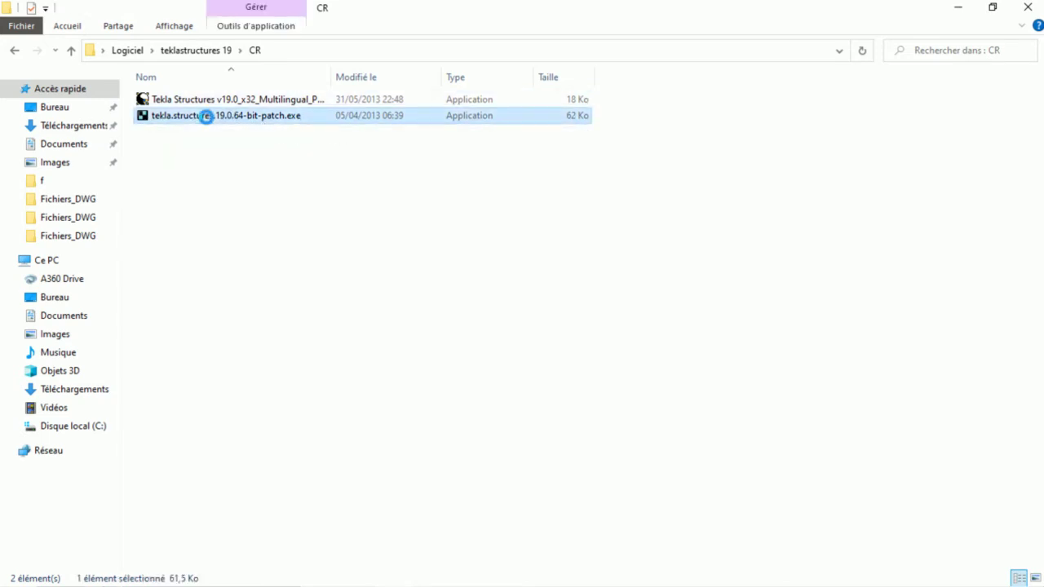
{"action": "right_click", "coordinate": [206, 117]}
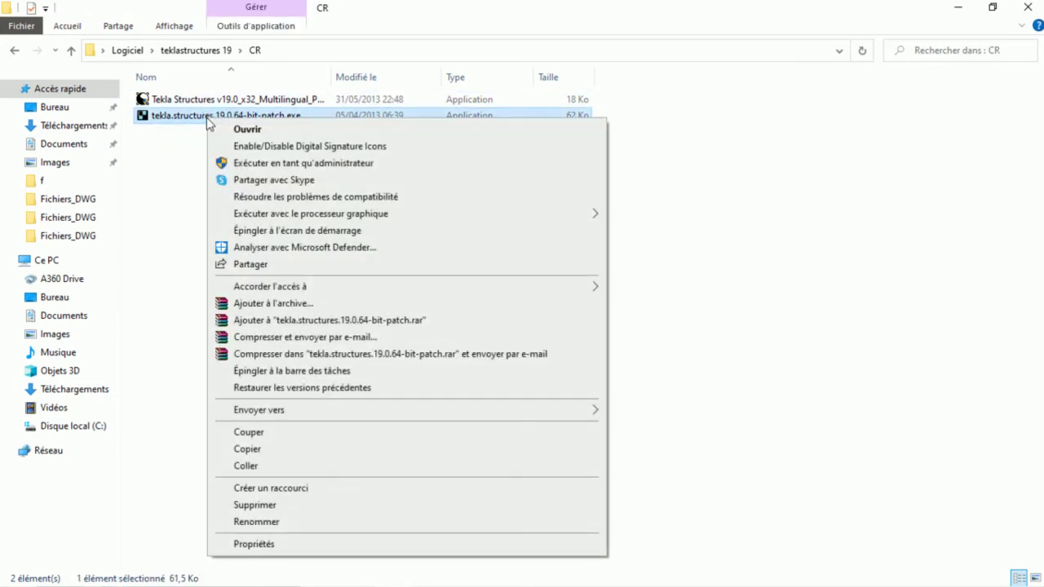
{"action": "left_click", "coordinate": [262, 452]}
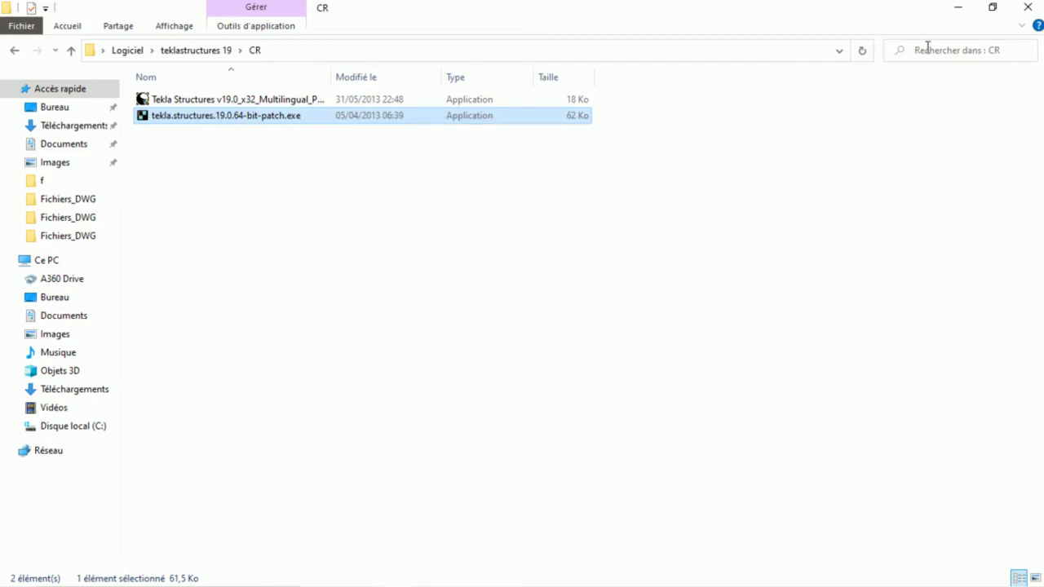
Go to the Tekla Structures 19.0 desktop shortcut's target folder through its properties and paste the copied patch file there.
{"action": "left_click", "coordinate": [957, 7]}
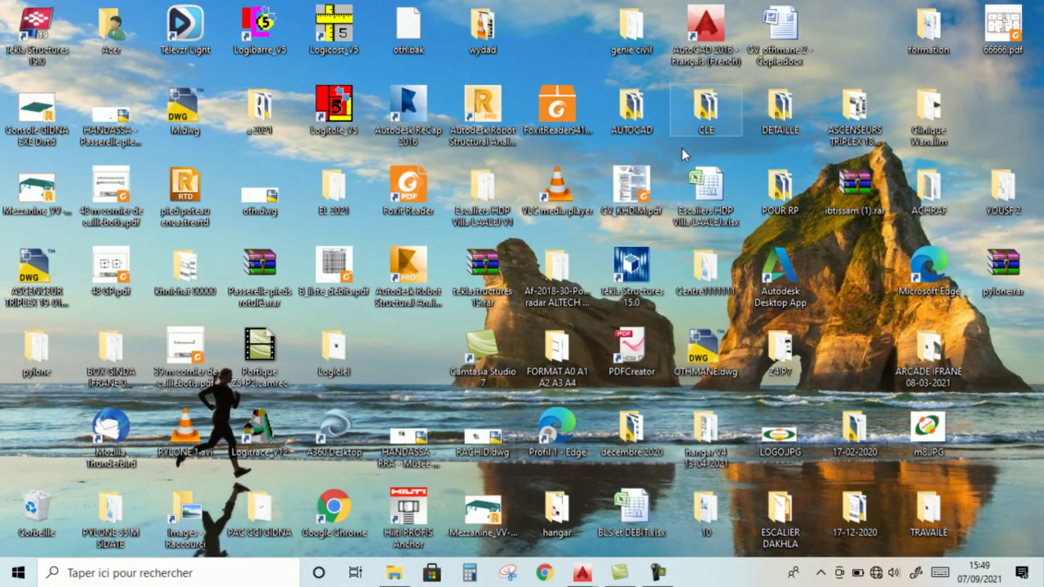
{"action": "double_click", "coordinate": [36, 18]}
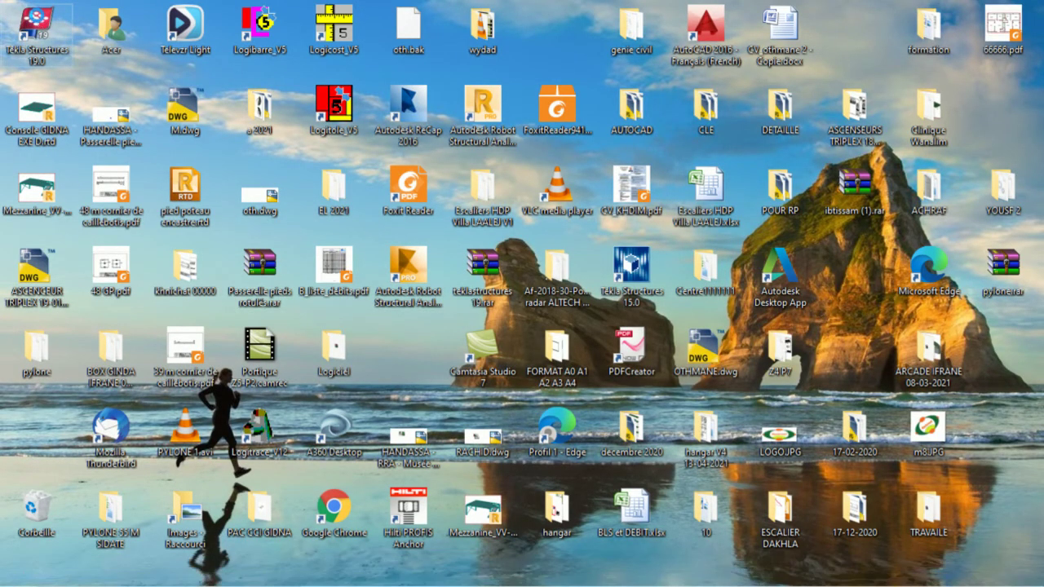
{"action": "right_click", "coordinate": [38, 16]}
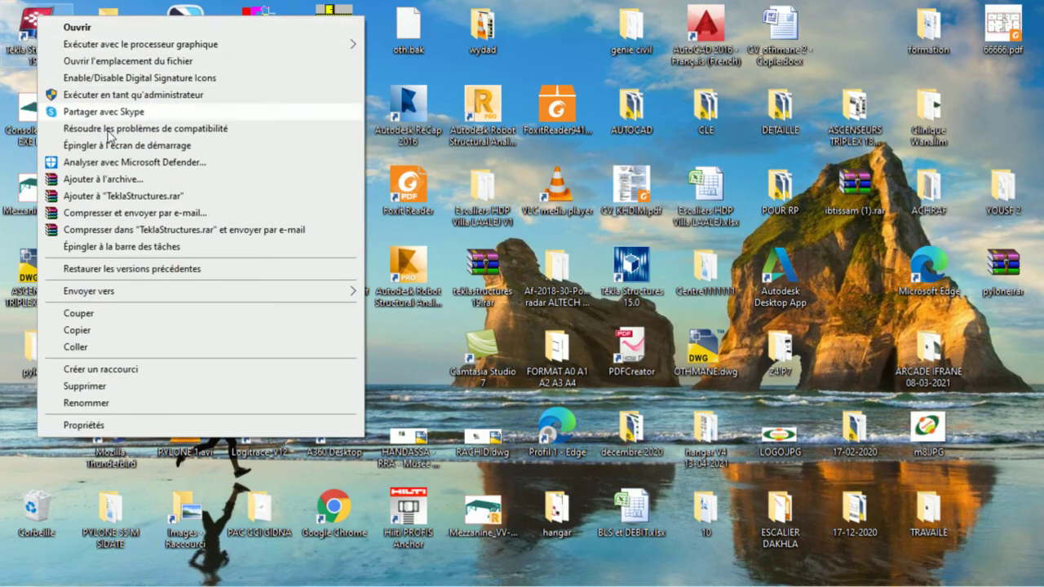
{"action": "left_click", "coordinate": [84, 426]}
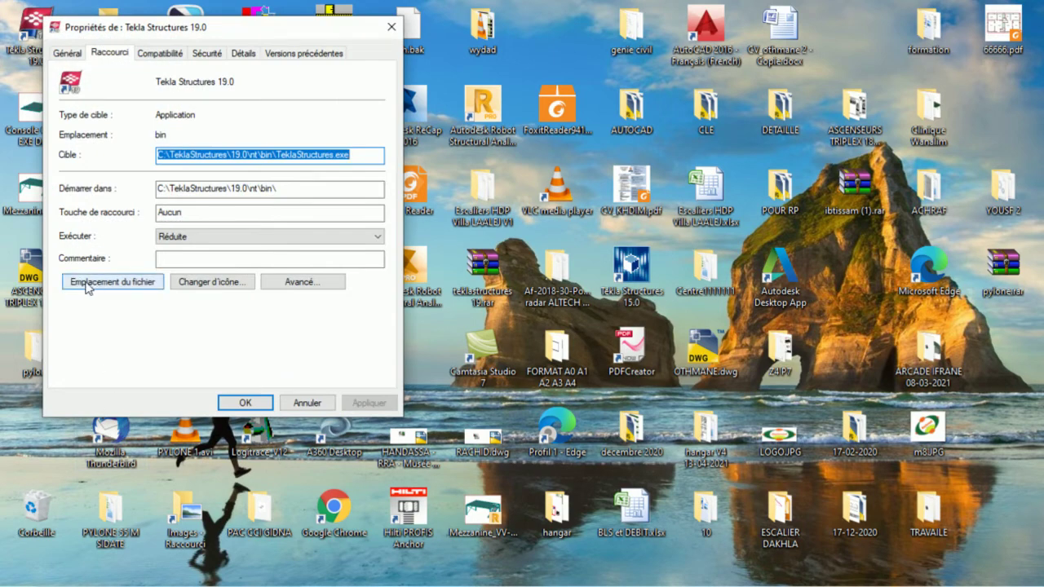
{"action": "left_click", "coordinate": [109, 283]}
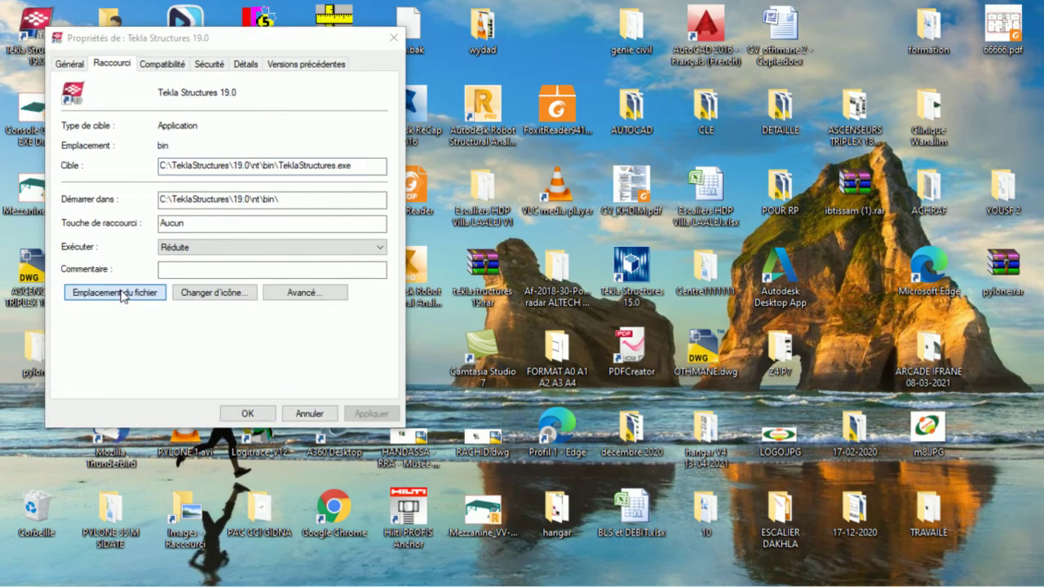
{"action": "right_click", "coordinate": [811, 242]}
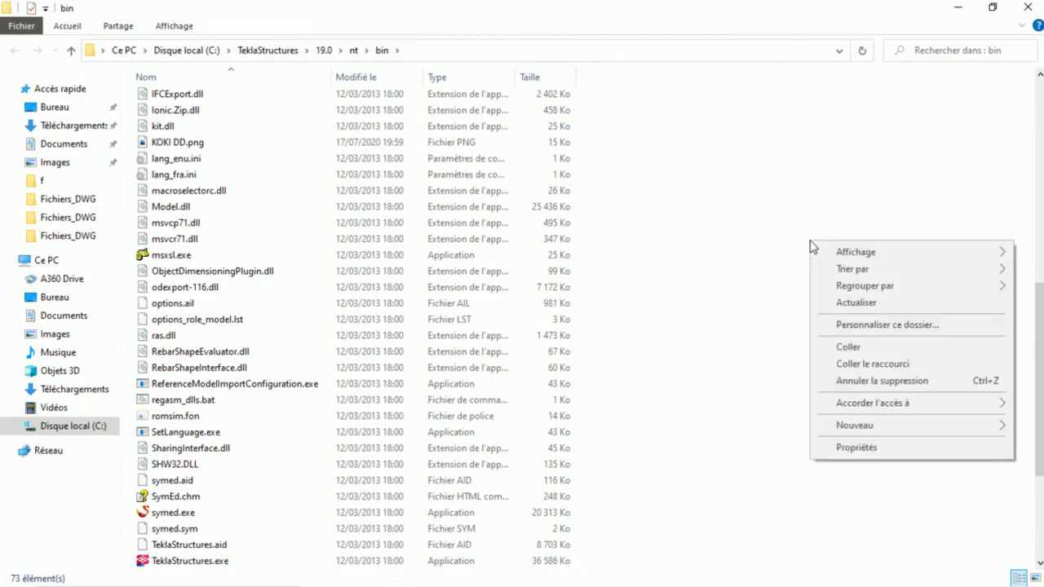
{"action": "left_click", "coordinate": [862, 350]}
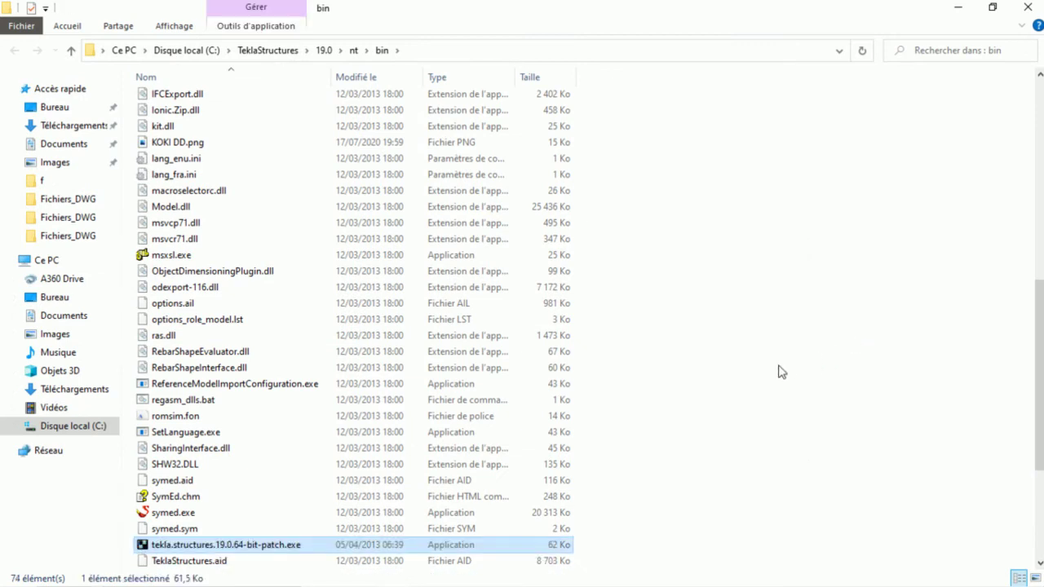
Run the pasted 64-bit patch with Make Backup enabled, then exit it and close the bin folder and shortcut properties.
{"action": "double_click", "coordinate": [208, 546]}
{"action": "left_click", "coordinate": [486, 395]}
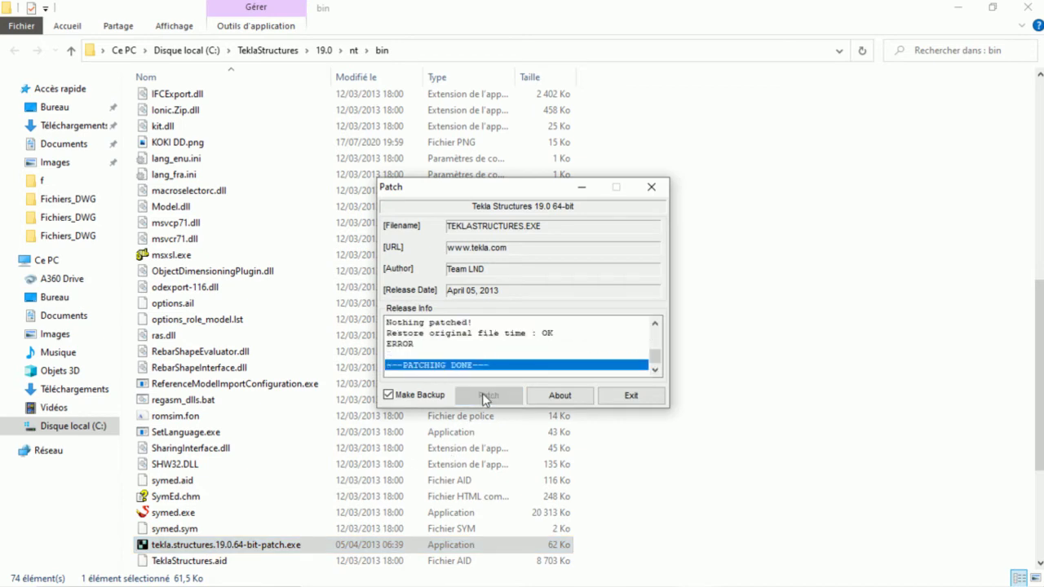
{"action": "left_click", "coordinate": [643, 398]}
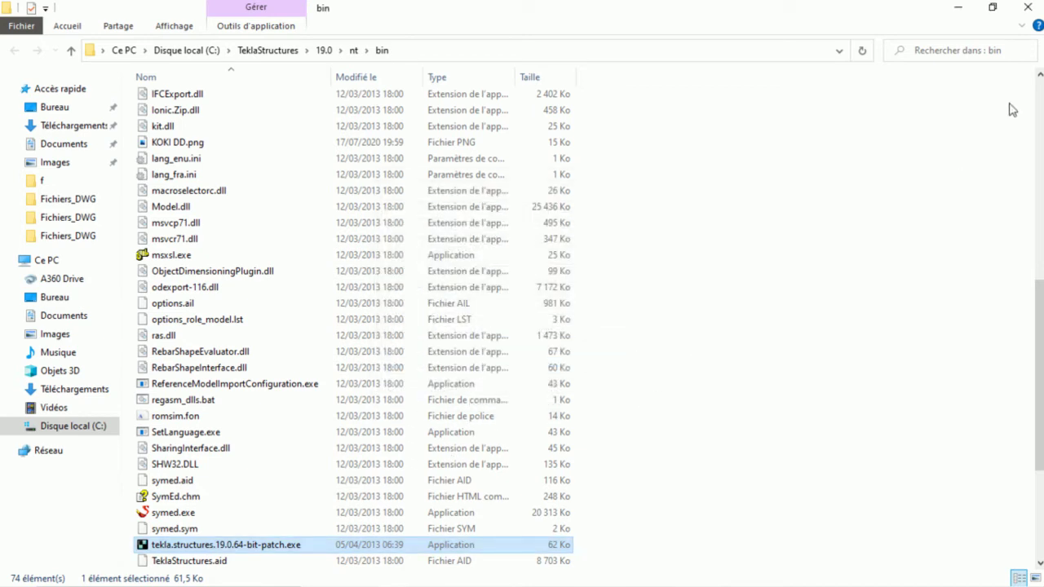
{"action": "left_click", "coordinate": [1028, 6]}
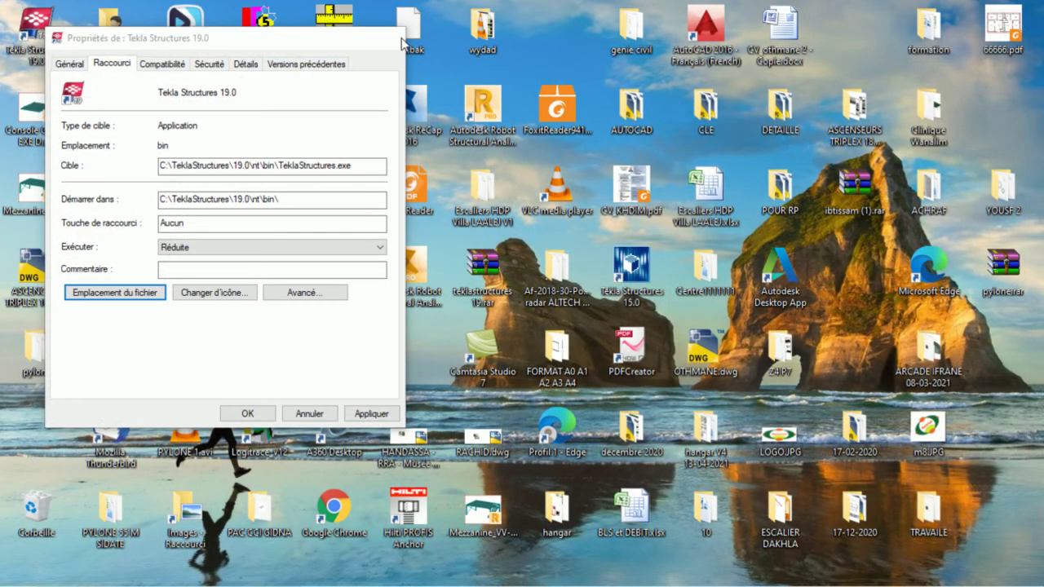
{"action": "left_click", "coordinate": [395, 38]}
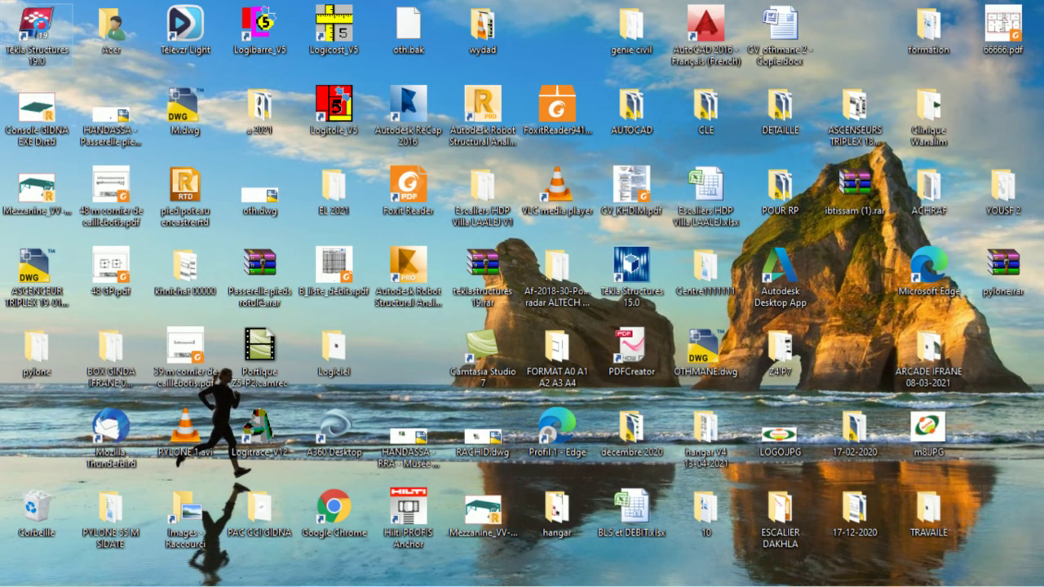
Start Tekla Structures 19.0 as administrator from its desktop shortcut and continue into the main program window.
{"action": "right_click", "coordinate": [39, 27]}
{"action": "left_click", "coordinate": [79, 106]}
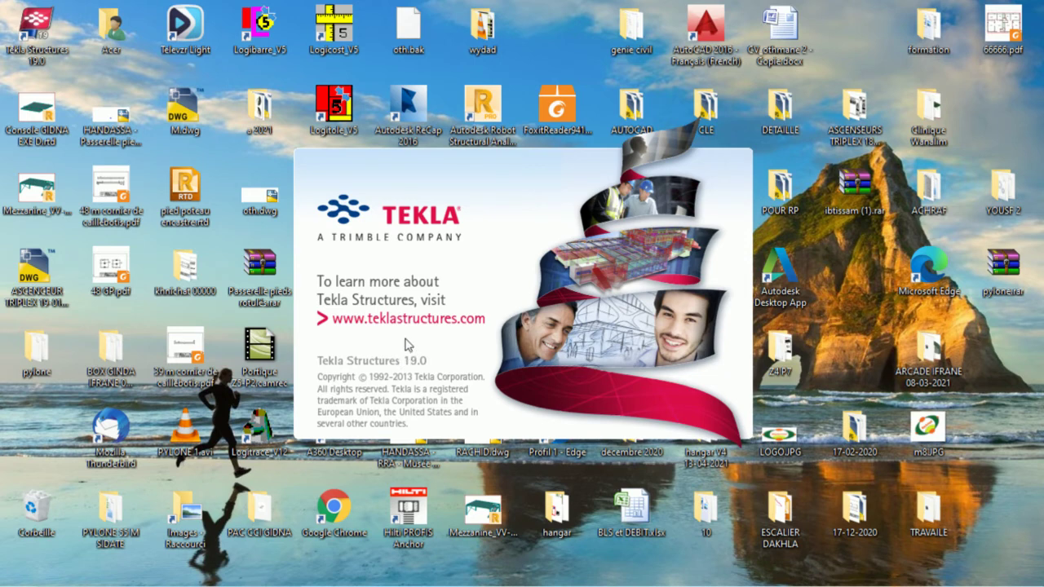
{"action": "left_click", "coordinate": [430, 451]}
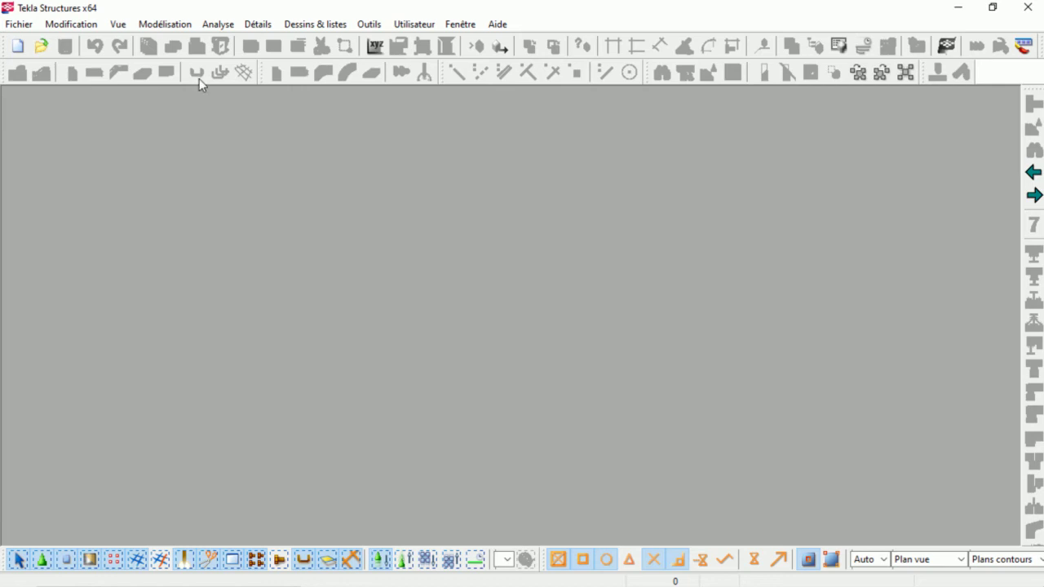
Open the model HANGARS BOUKNADEL MILIEU 1 FACES TYPE 1 plan d'ensemble 03-09-2021 and switch to View 1 - 3D.
{"action": "left_click", "coordinate": [42, 46]}
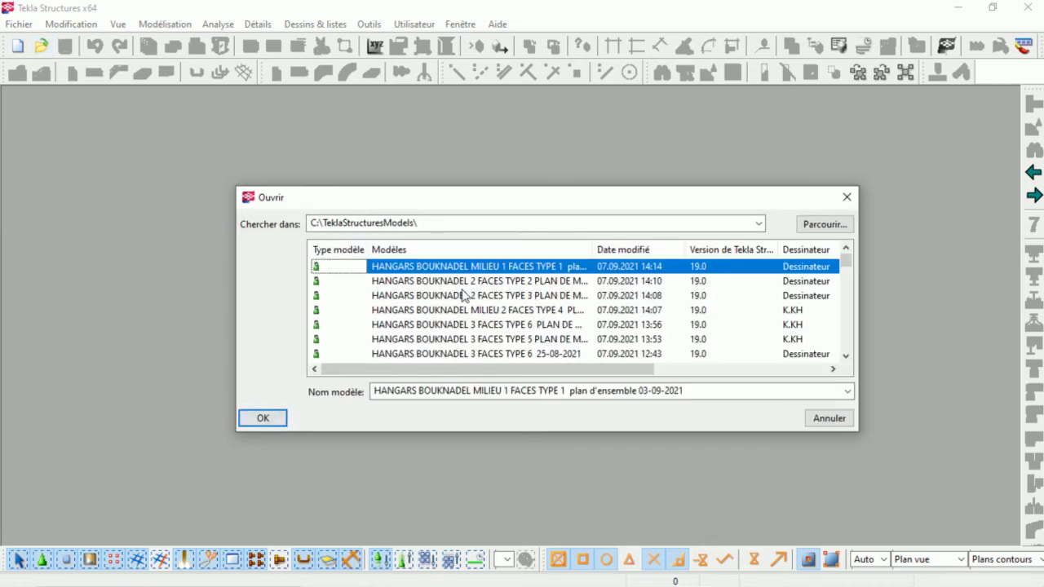
{"action": "left_click", "coordinate": [267, 420]}
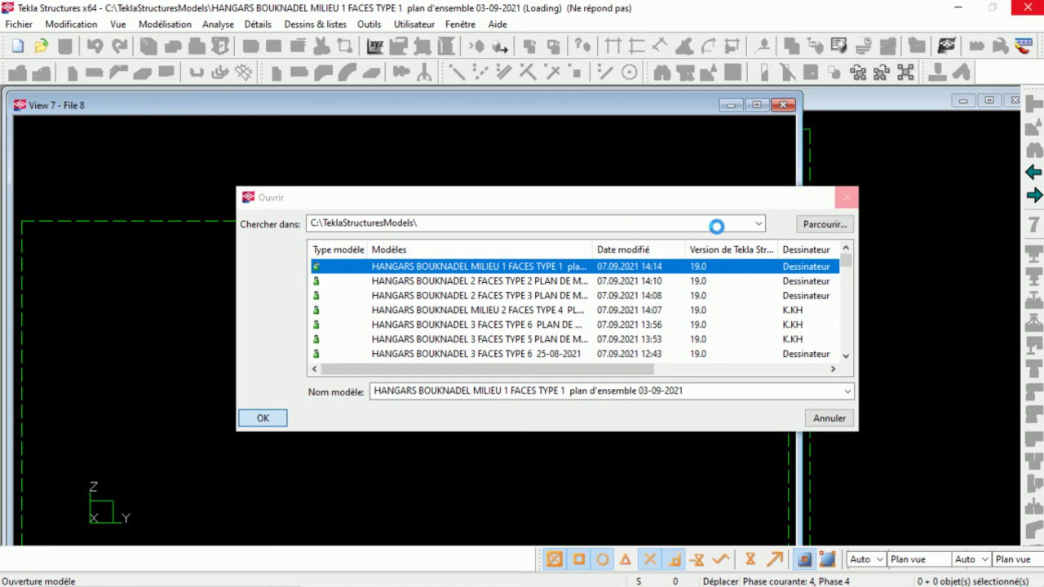
{"action": "left_click", "coordinate": [755, 104]}
{"action": "left_click", "coordinate": [477, 23]}
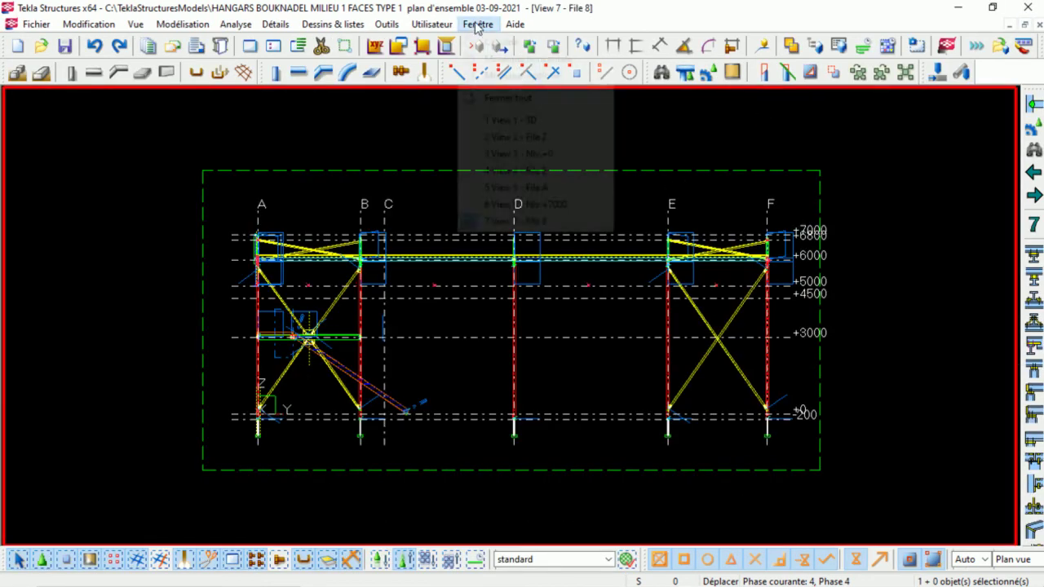
{"action": "left_click", "coordinate": [497, 120]}
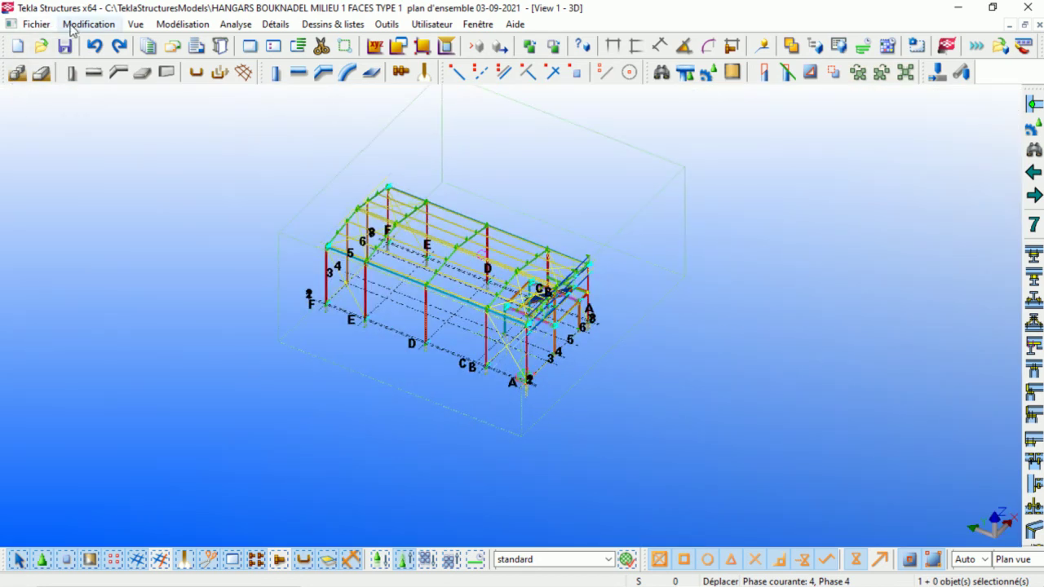
Save the current model's changes and open the model HANGARS BOUKNADEL 3 FACES TYPE 6 PLAN DE MONTAGE 06-09-2021.
{"action": "left_click", "coordinate": [42, 46]}
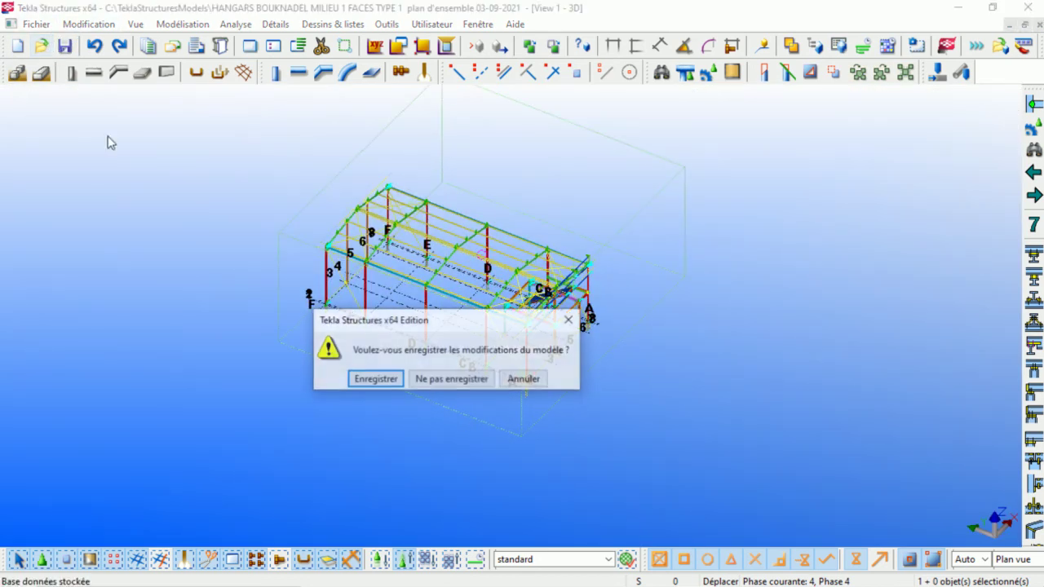
{"action": "left_click", "coordinate": [374, 379]}
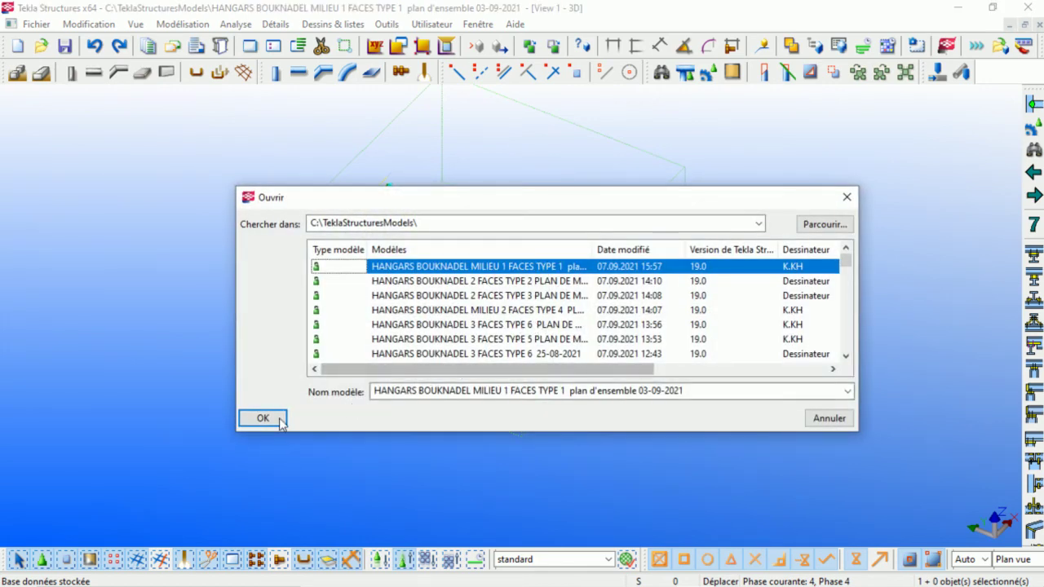
{"action": "scroll", "coordinate": [481, 329], "scroll_direction": "down", "scroll_amount": 2}
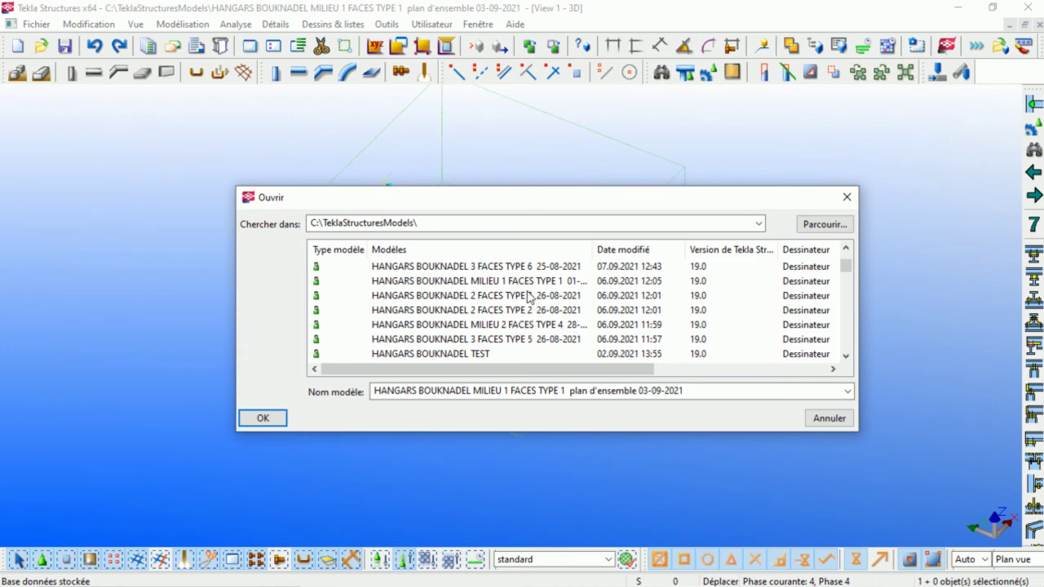
{"action": "left_click", "coordinate": [512, 271]}
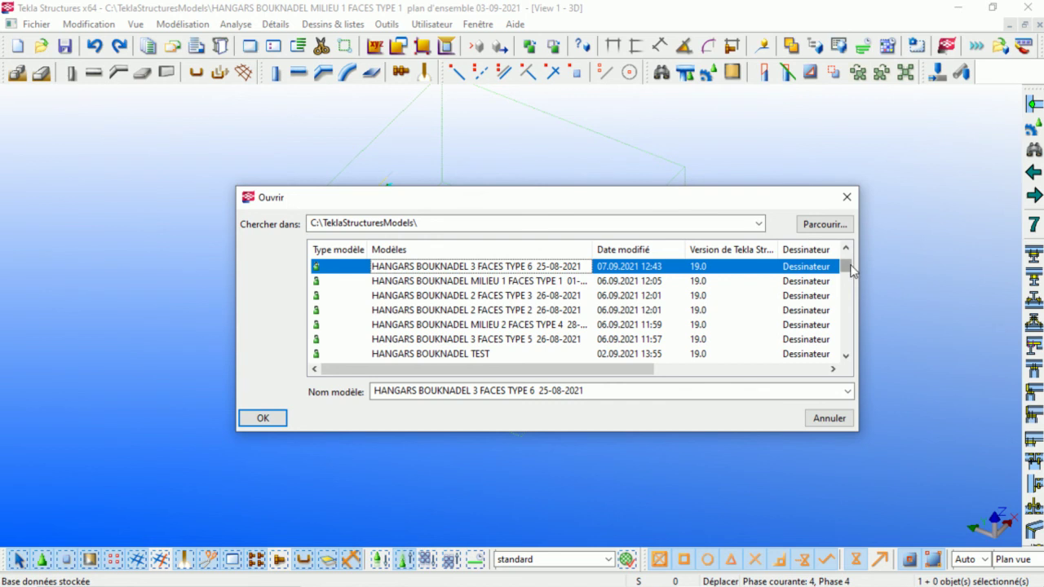
{"action": "scroll", "coordinate": [851, 272], "scroll_direction": "down", "scroll_amount": 2}
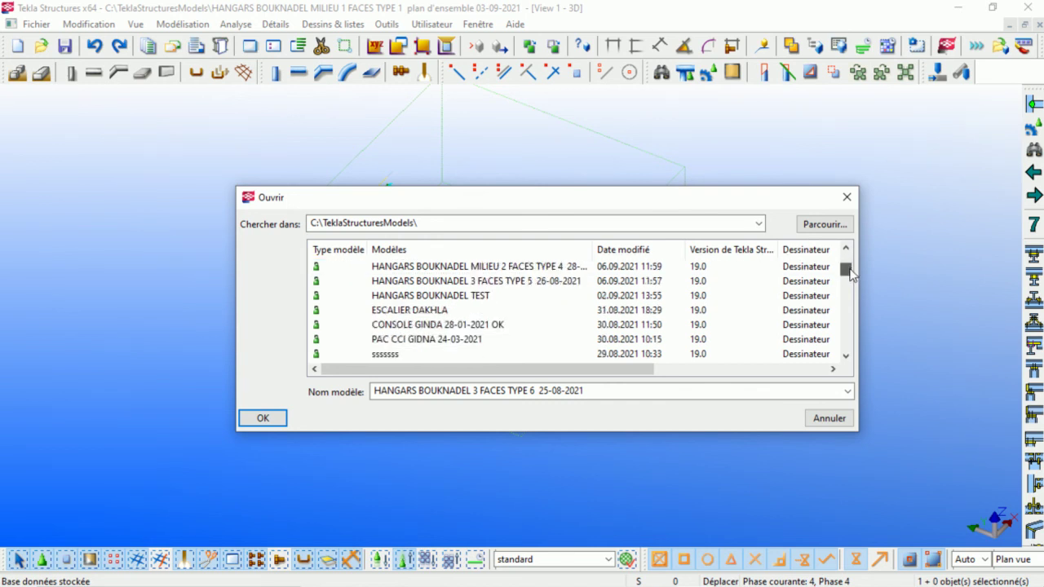
{"action": "scroll", "coordinate": [851, 272], "scroll_direction": "up", "scroll_amount": 1}
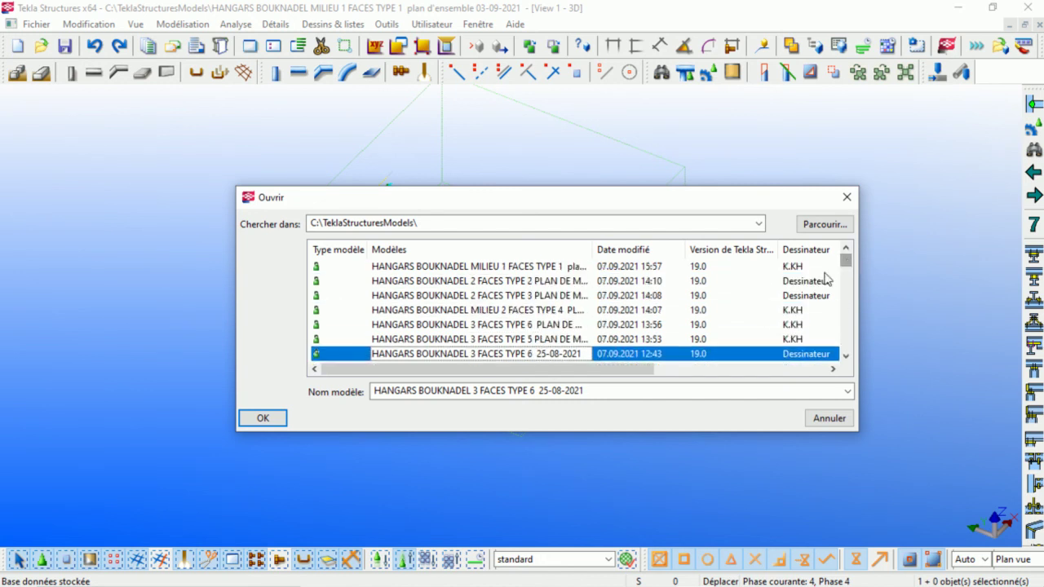
{"action": "left_click", "coordinate": [575, 327]}
{"action": "left_click", "coordinate": [262, 418]}
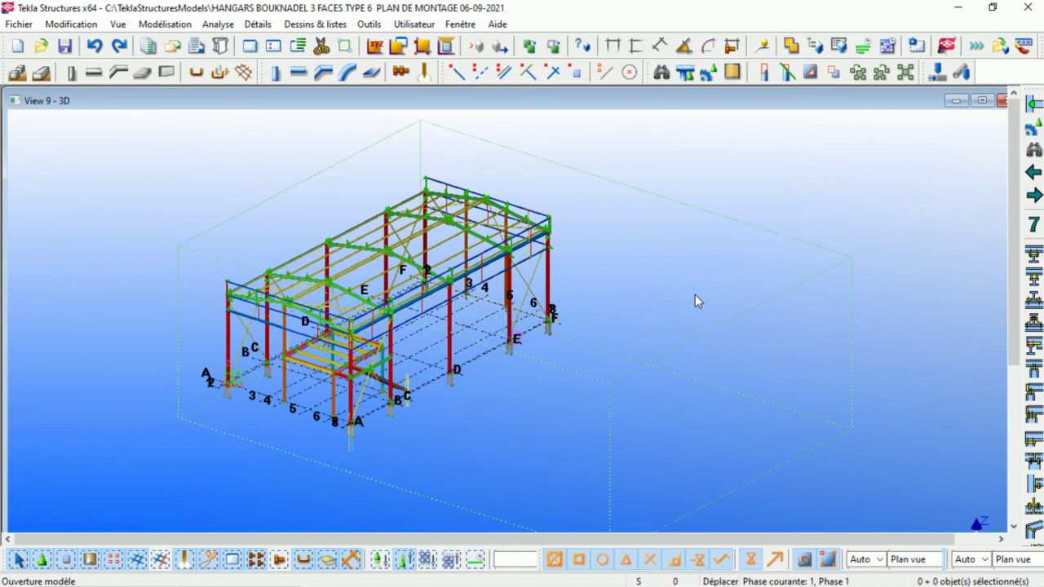
{"action": "scroll", "coordinate": [410, 468], "scroll_direction": "up", "scroll_amount": 5}
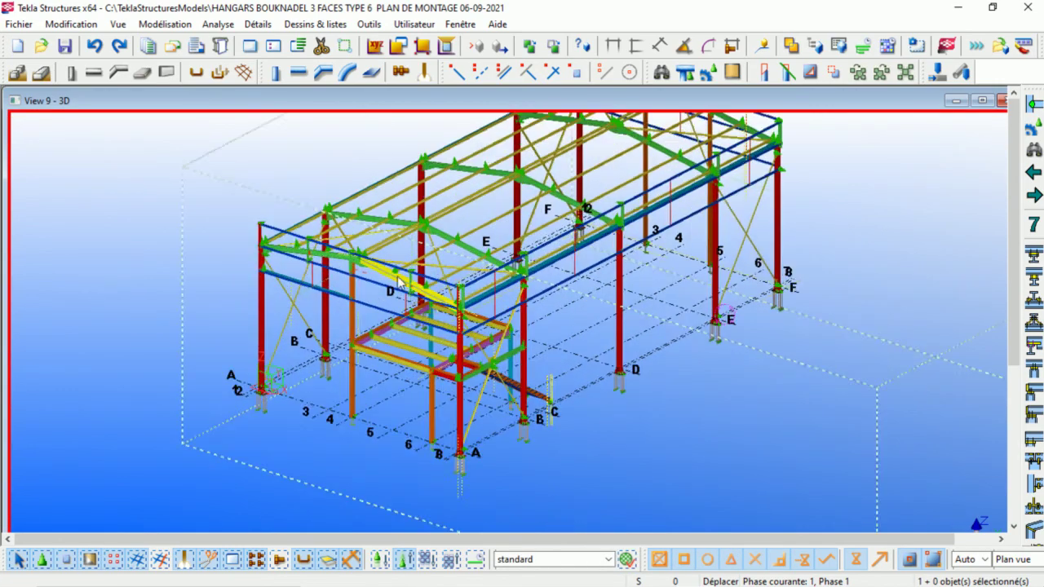
{"action": "scroll", "coordinate": [333, 223], "scroll_direction": "down", "scroll_amount": 7}
{"action": "scroll", "coordinate": [435, 359], "scroll_direction": "up", "scroll_amount": 6}
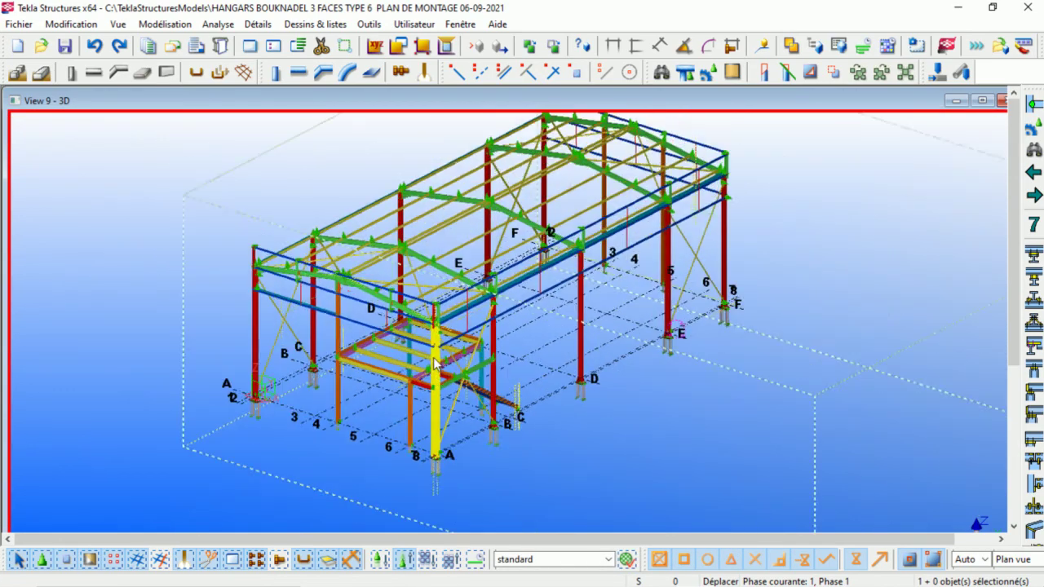